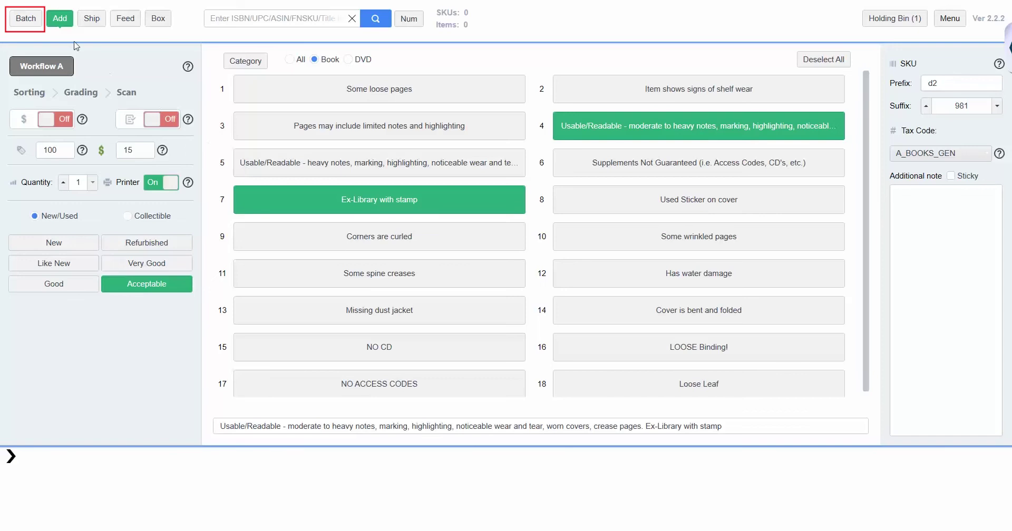
- Create a new batch named "Live Mode Test" with merchant FNSKU labels, no box content and the Live workflow
left_click(27, 23)
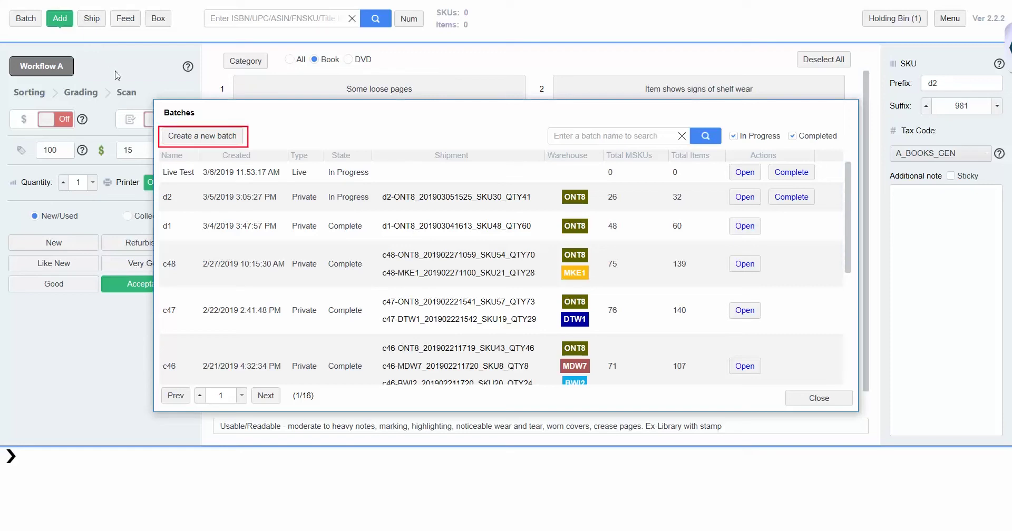
left_click(185, 138)
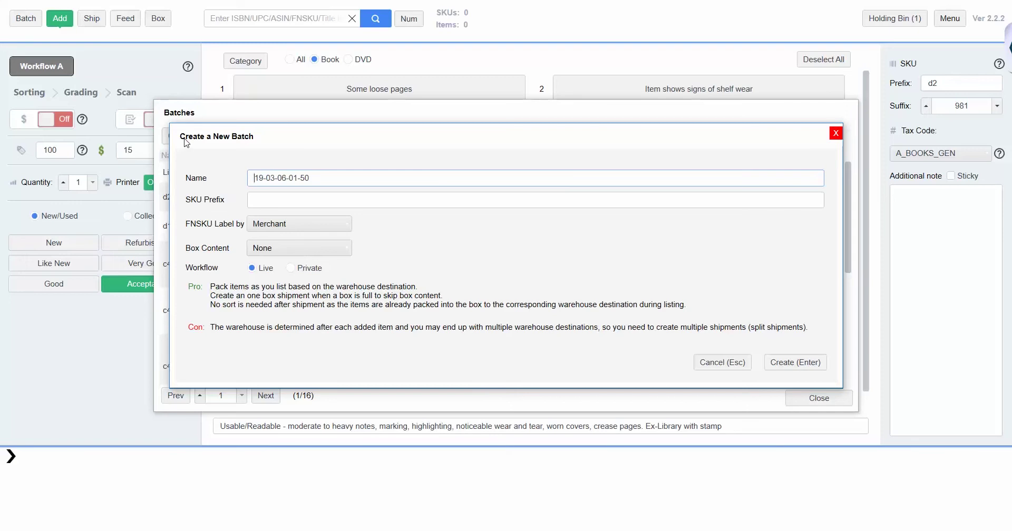
triple_click(314, 176)
type("L")
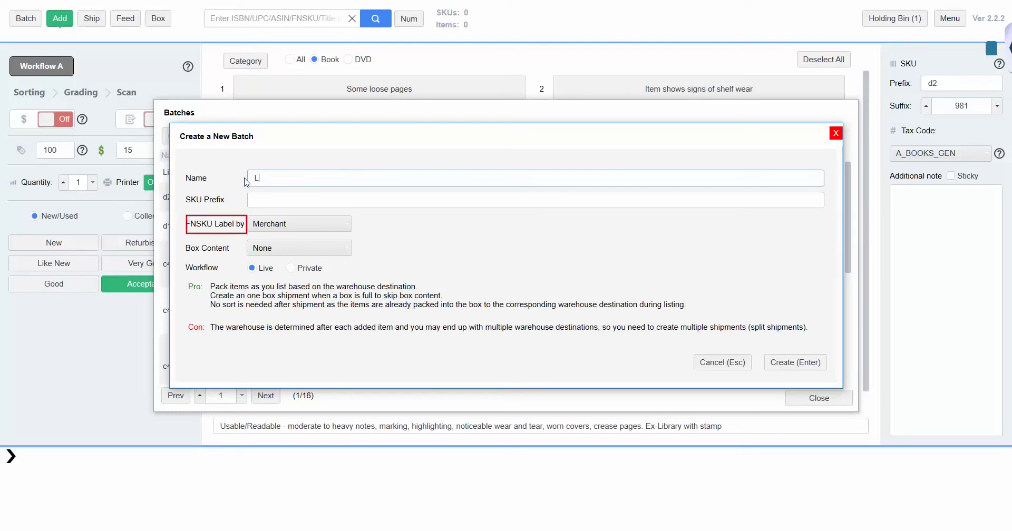
type("ive Mode Test")
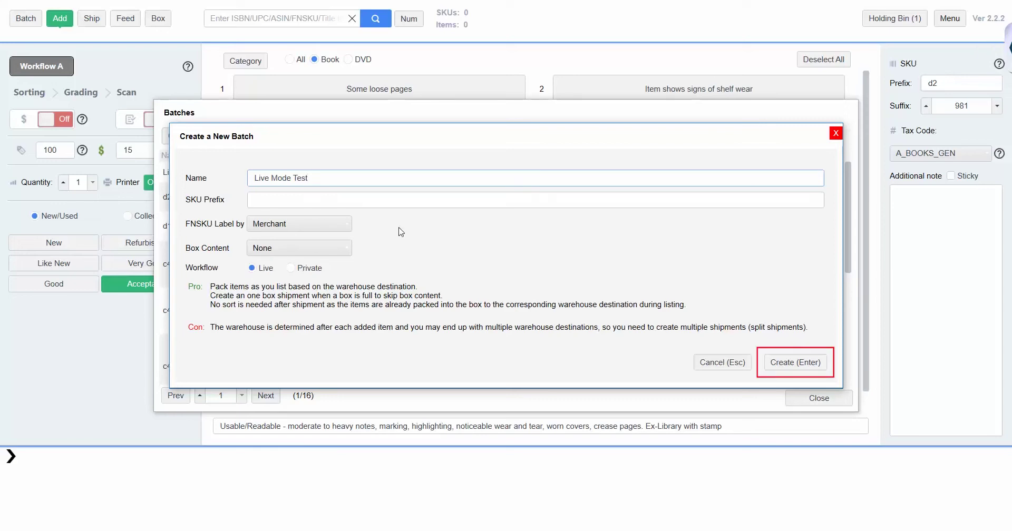
left_click(781, 364)
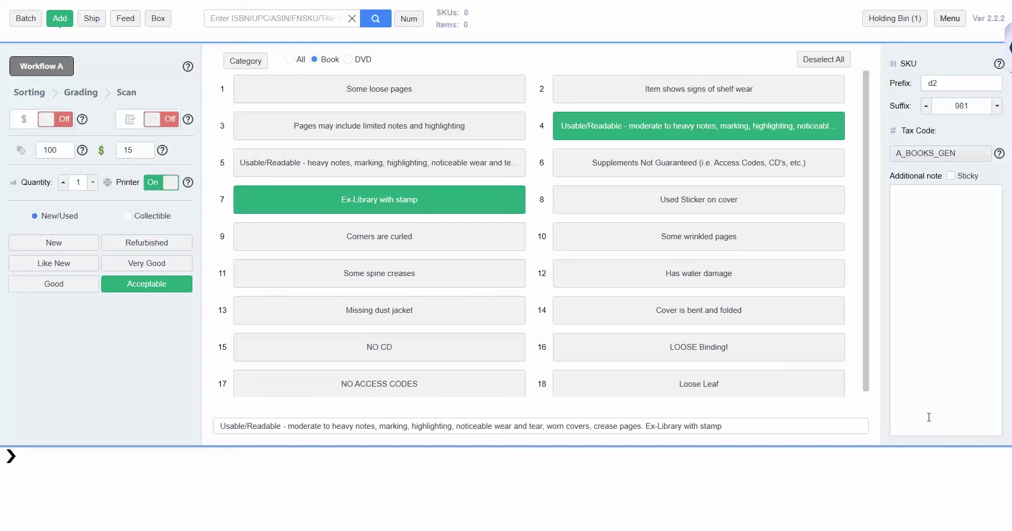
- Try adding the condition notes "LOOSE Binding!" and "Cover is bent and folded", deselecting each one again
left_click(707, 354)
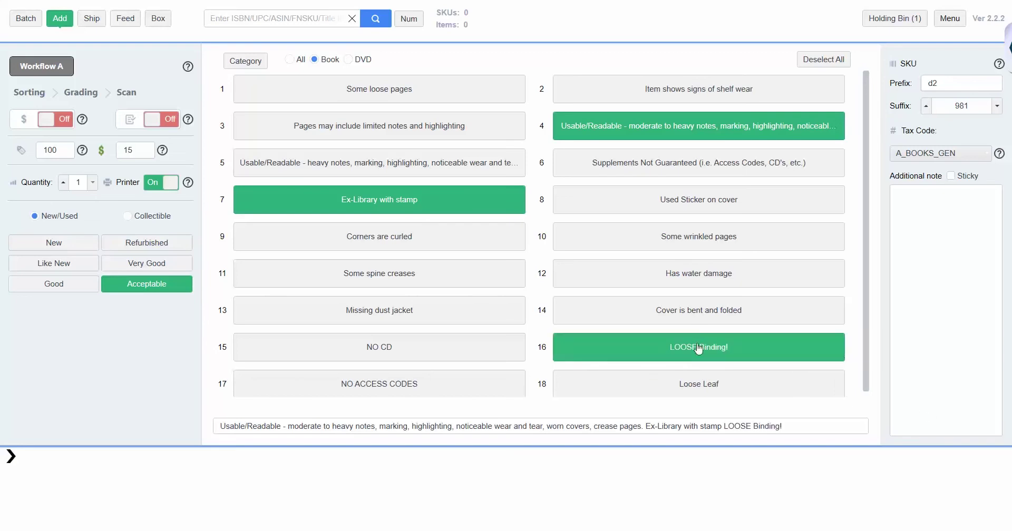
left_click(698, 344)
left_click(698, 316)
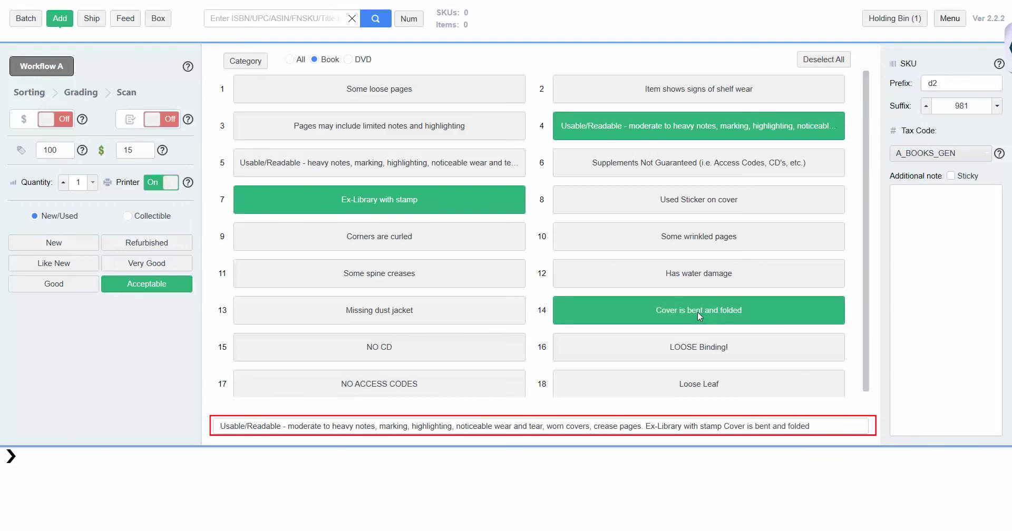
left_click(699, 316)
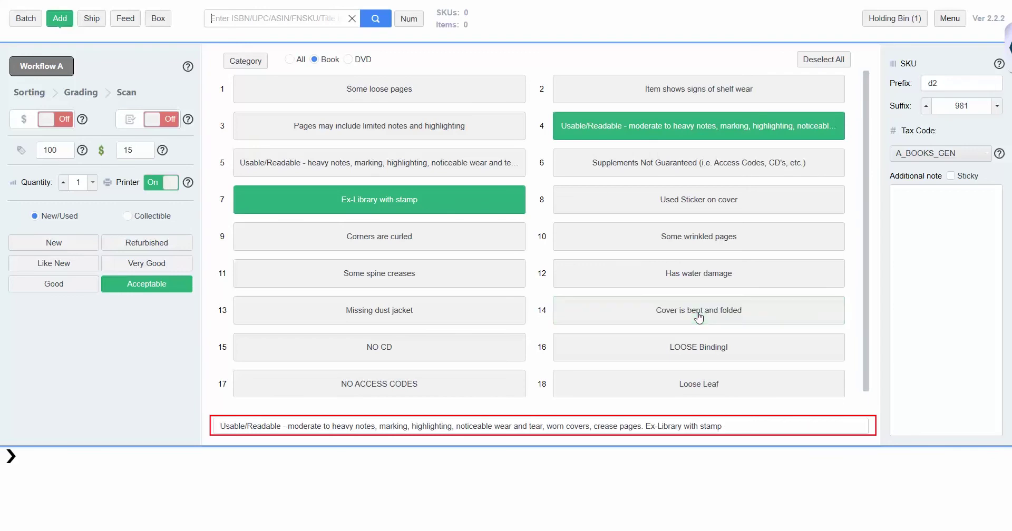
- Try appending "Water damage" to the end of the condition note text, and erase it again
triple_click(737, 426)
left_click(731, 426)
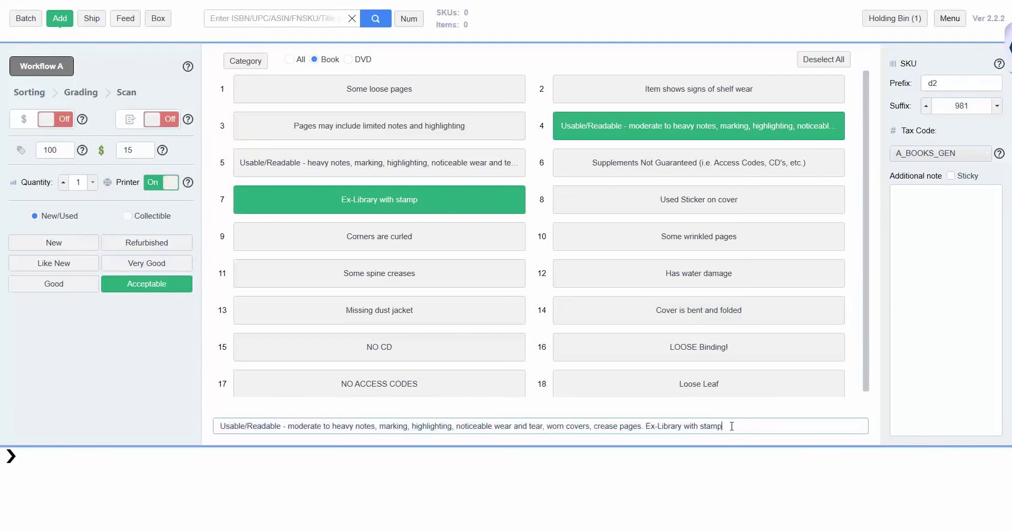
type("Water damage")
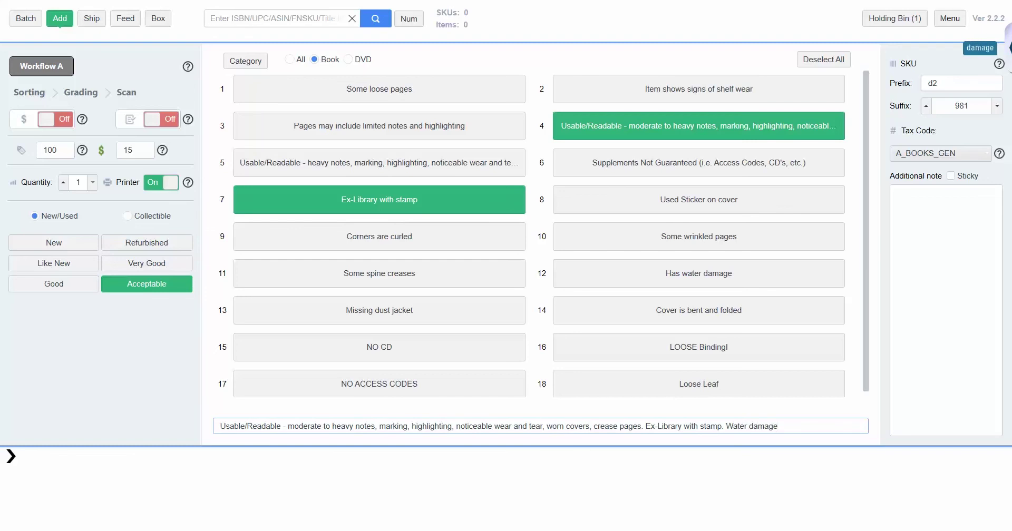
key("BackSpace")
key("BackSpace")
key("BackSpace")
key("BackSpace")
key("BackSpace")
key("BackSpace")
key("BackSpace")
key("BackSpace")
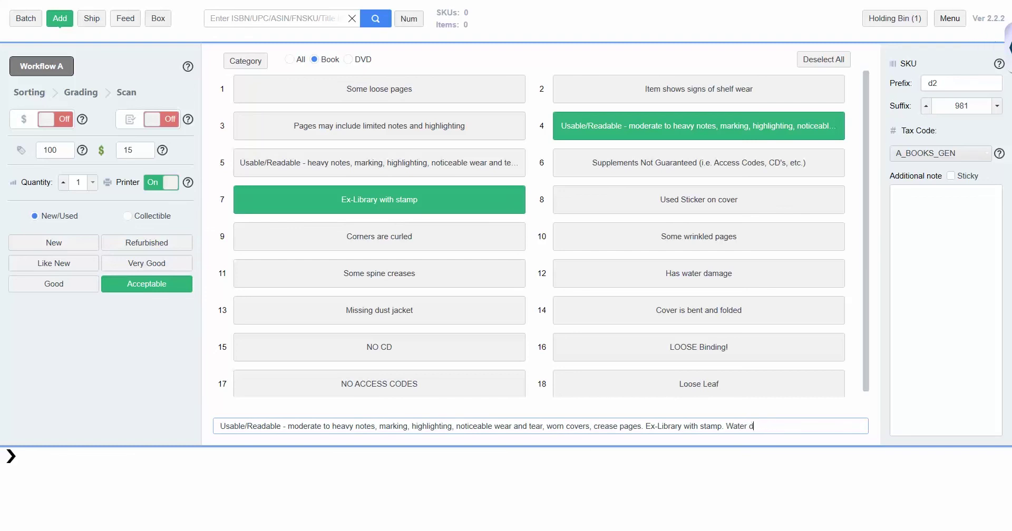
key("BackSpace")
key("BackSpace")
key("BackSpace")
key("BackSpace")
type("9780136157274")
key("Return")
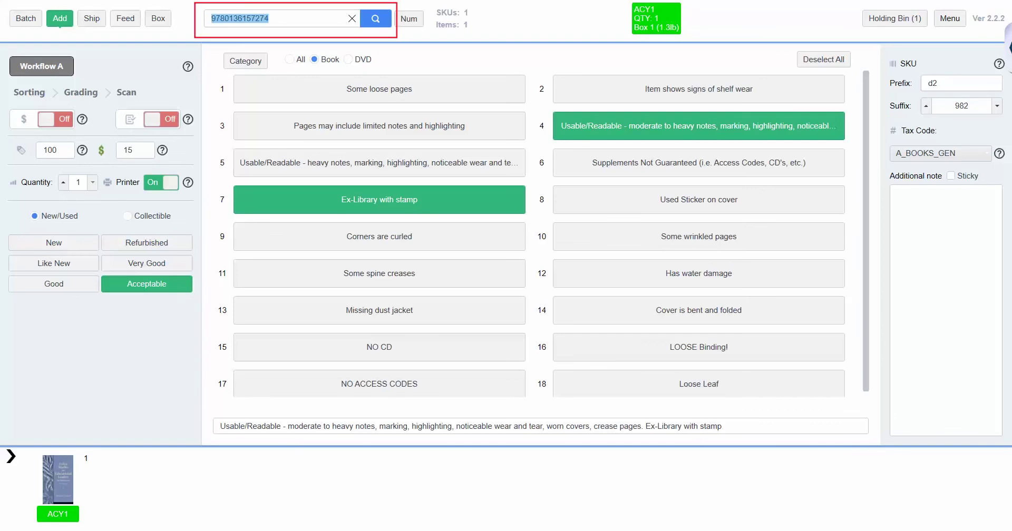
type("9781305120860")
key("Return")
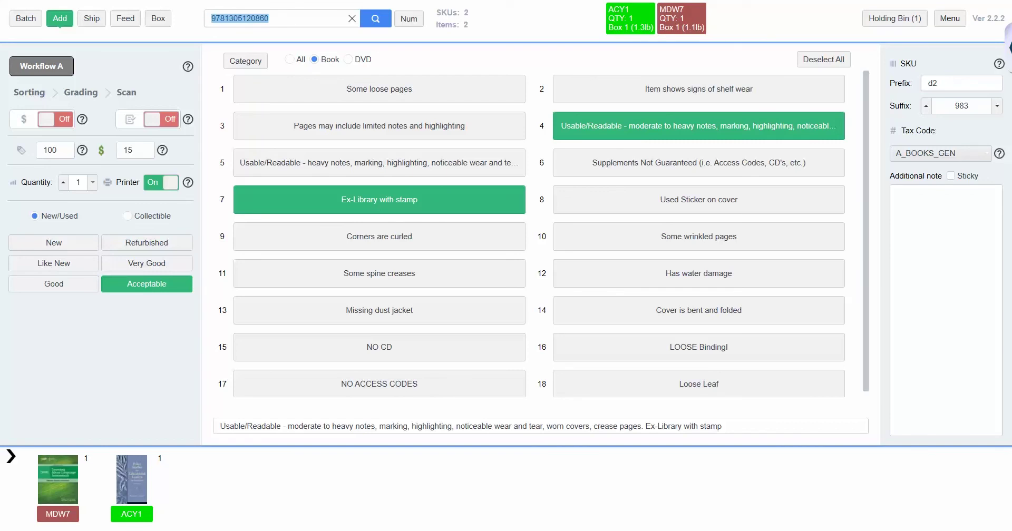
type("9781316621011")
key("Return")
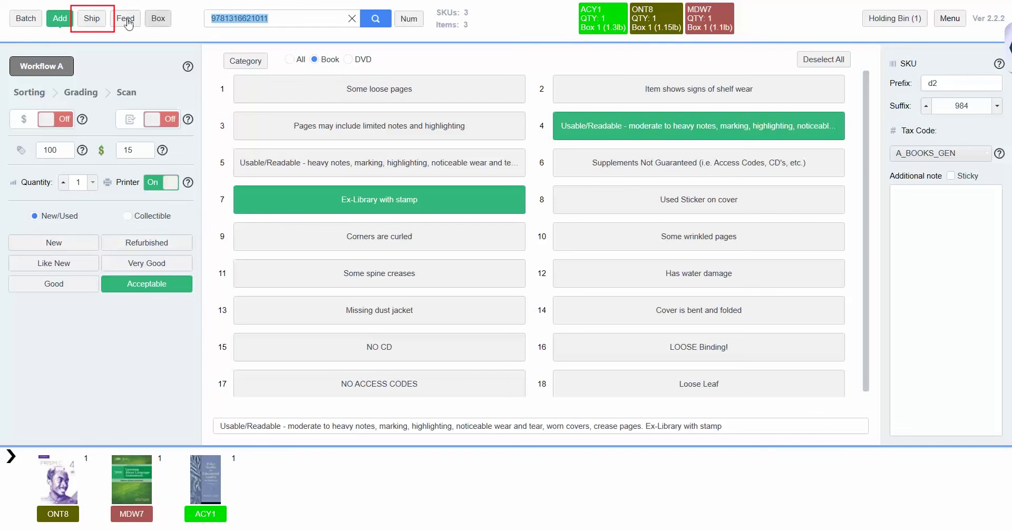
- Create a new shipment with a custom name for the batch's ACY1 fulfillment center items
left_click(96, 27)
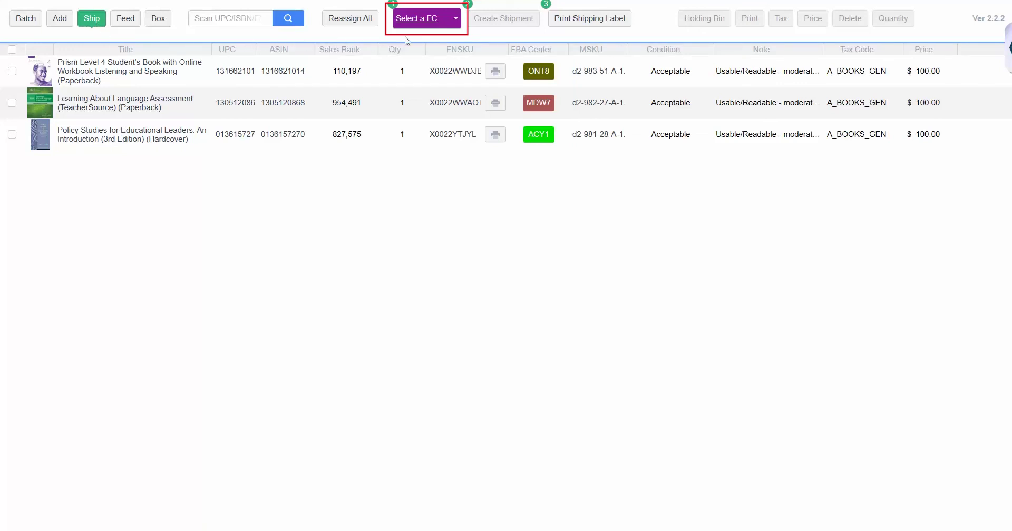
left_click(454, 26)
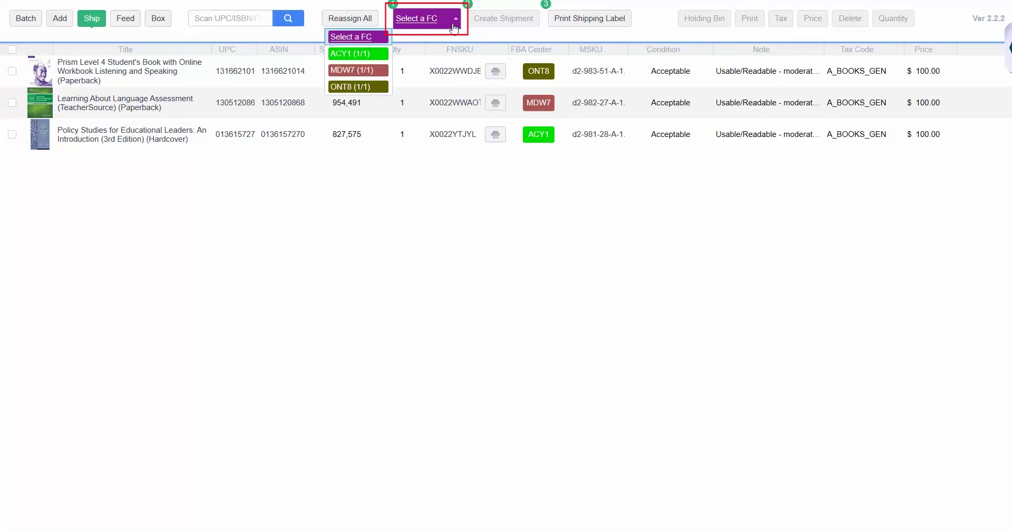
left_click(378, 53)
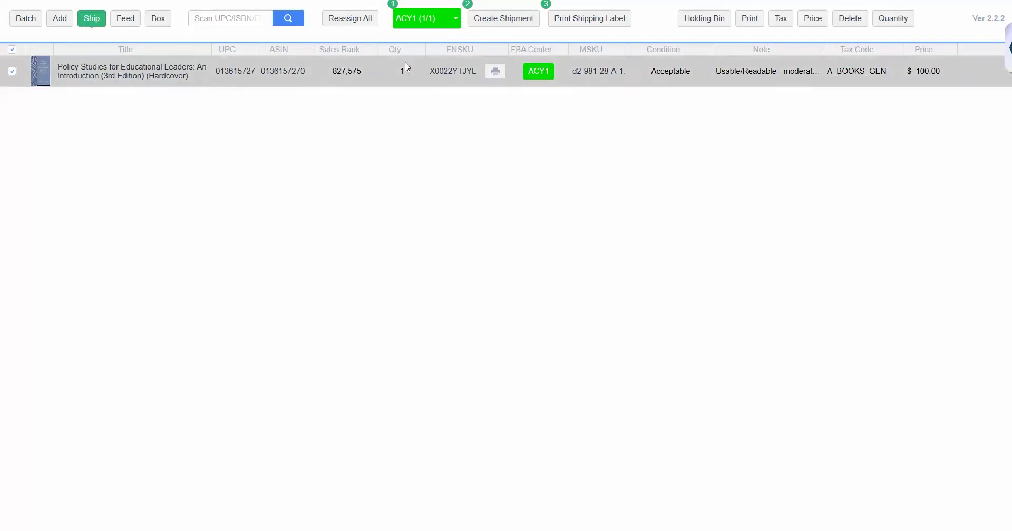
left_click(496, 28)
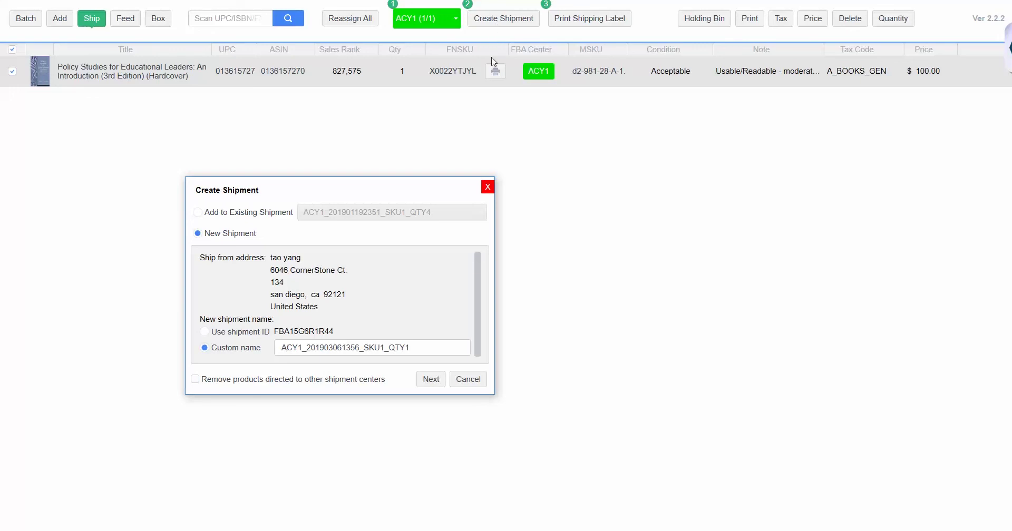
left_click(432, 380)
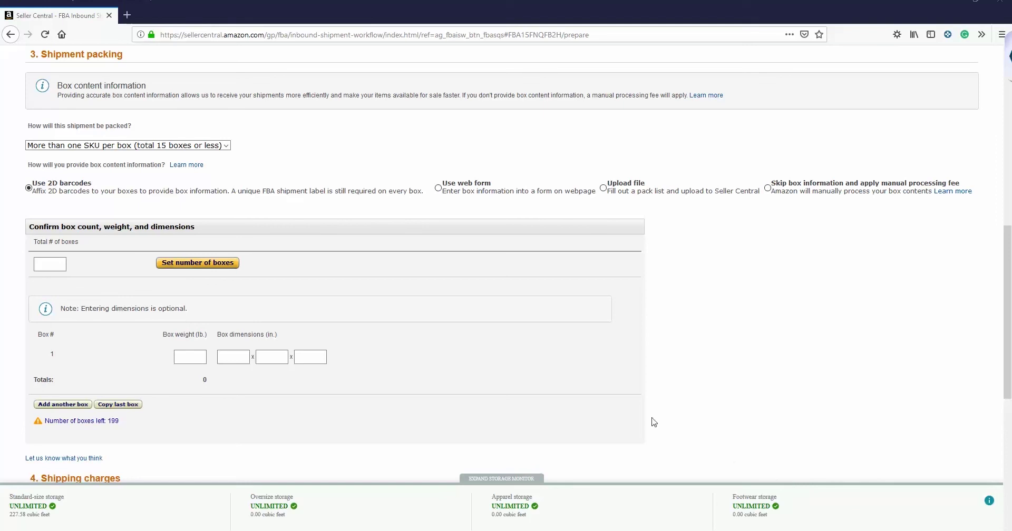
- In Amazon Seller Central, set the shipment packing to "More than one SKU per box (total 15 boxes or less)"
left_click(227, 147)
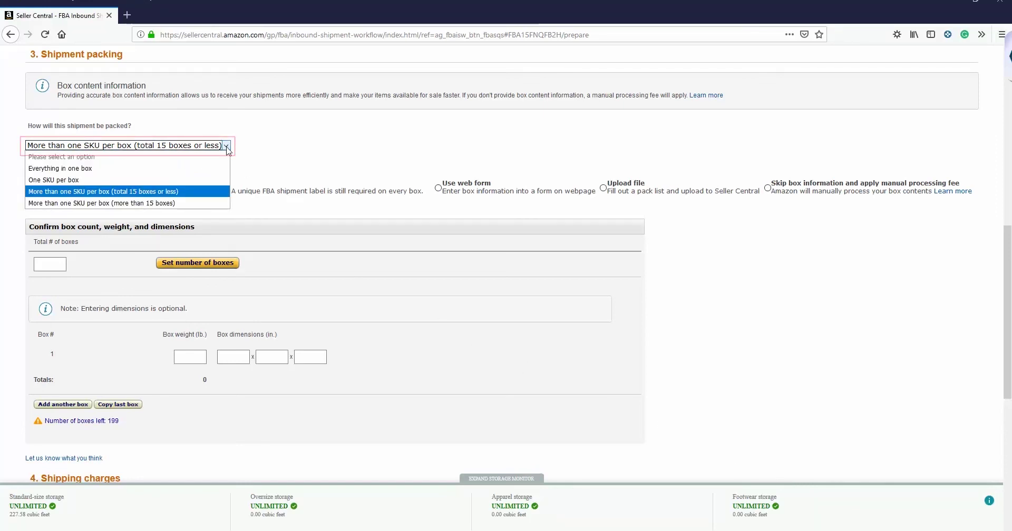
left_click(203, 192)
left_click(226, 147)
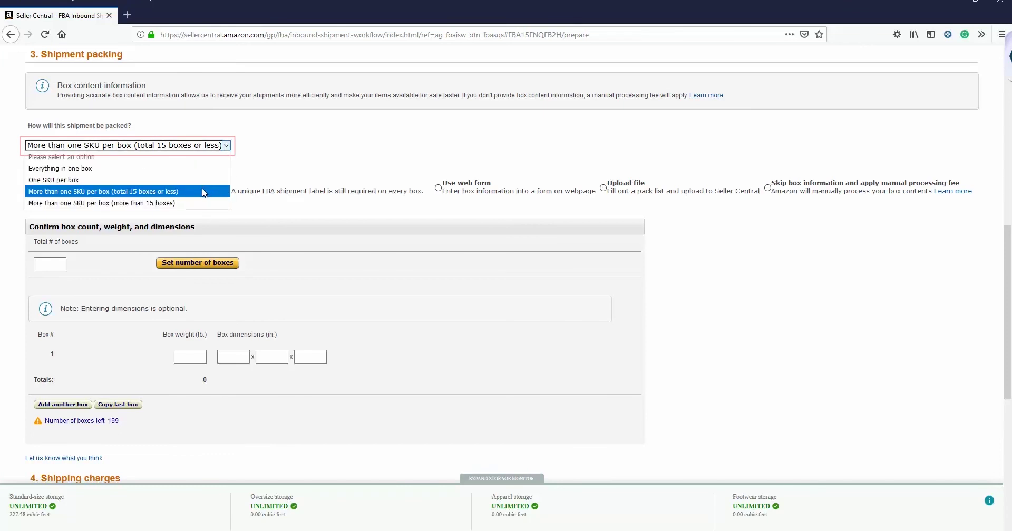
left_click(204, 192)
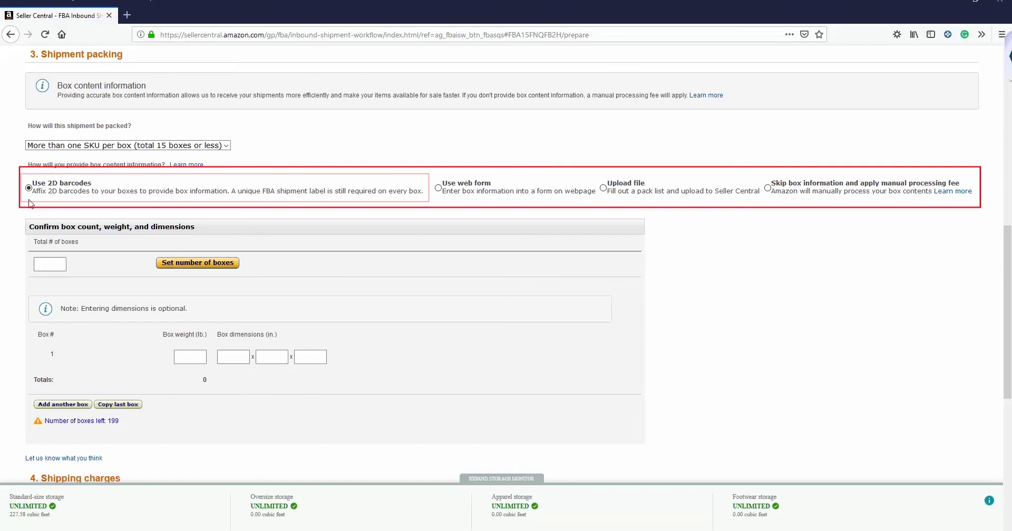
- Set the total number of boxes to 1 and the box weight to 10 lb
left_click(59, 264)
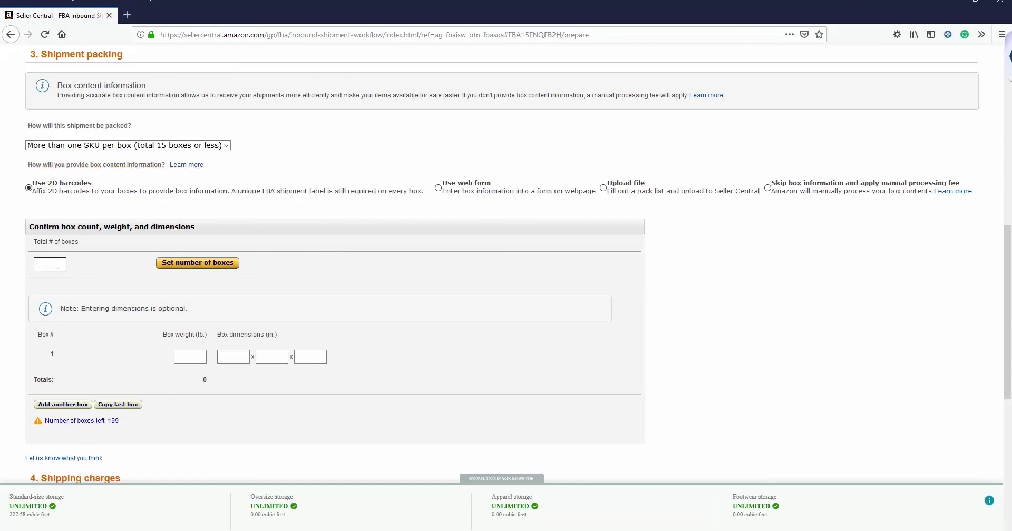
type("1")
type("0")
- Calculate the shipping charges, and accept them with agreement to the terms and conditions
scroll(214, 379, "down", 4)
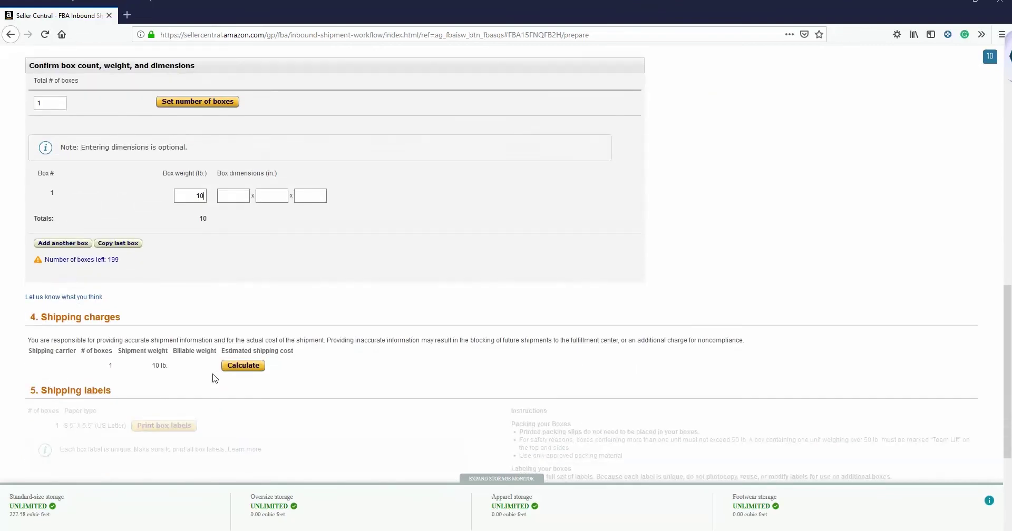
left_click(246, 317)
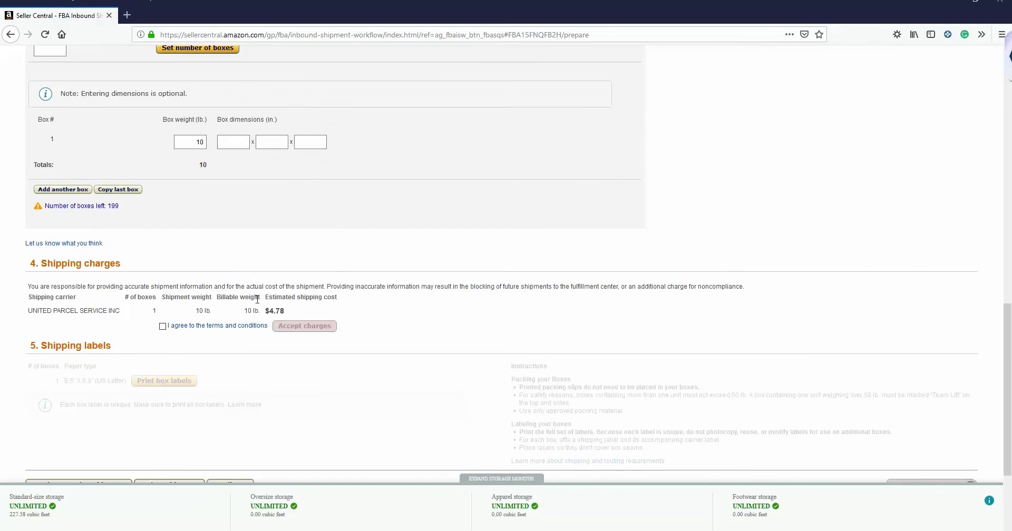
left_click(162, 326)
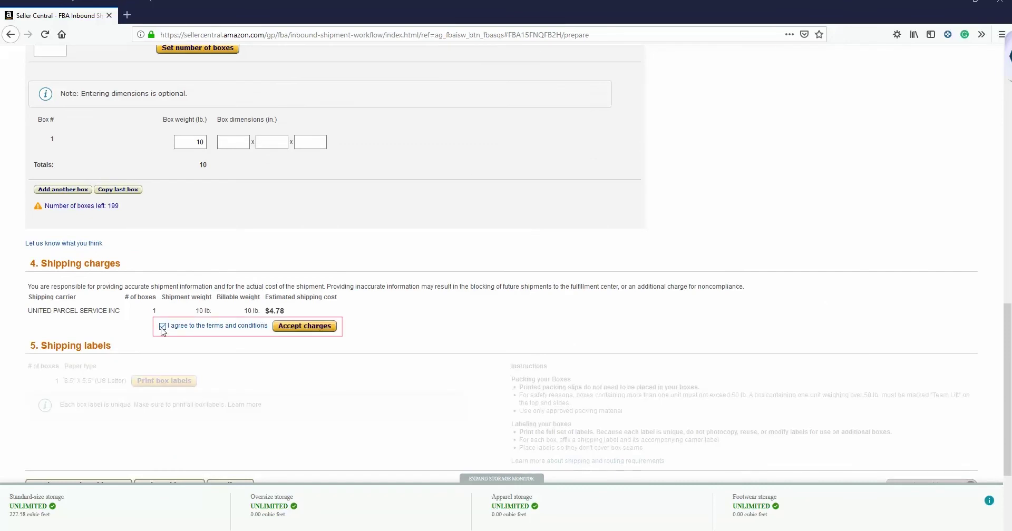
left_click(301, 330)
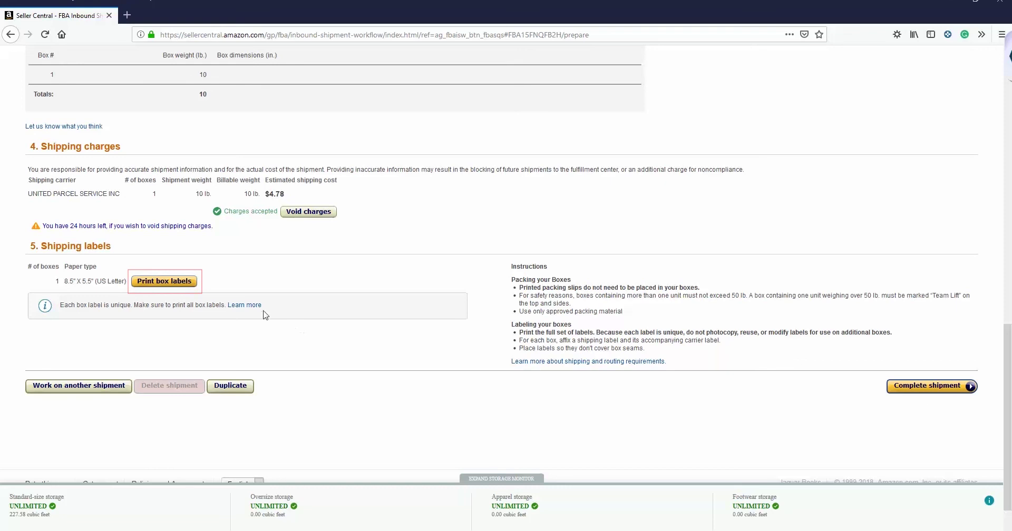
- Request the box labels and print the downloaded package(26) PDF from File Explorer as an Amazon shipment label with TurboLister
left_click(191, 284)
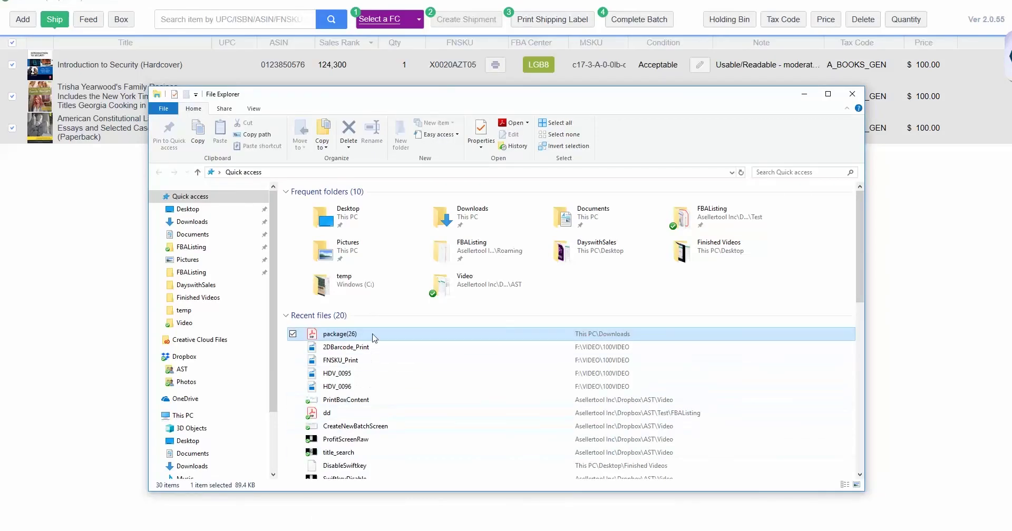
right_click(374, 338)
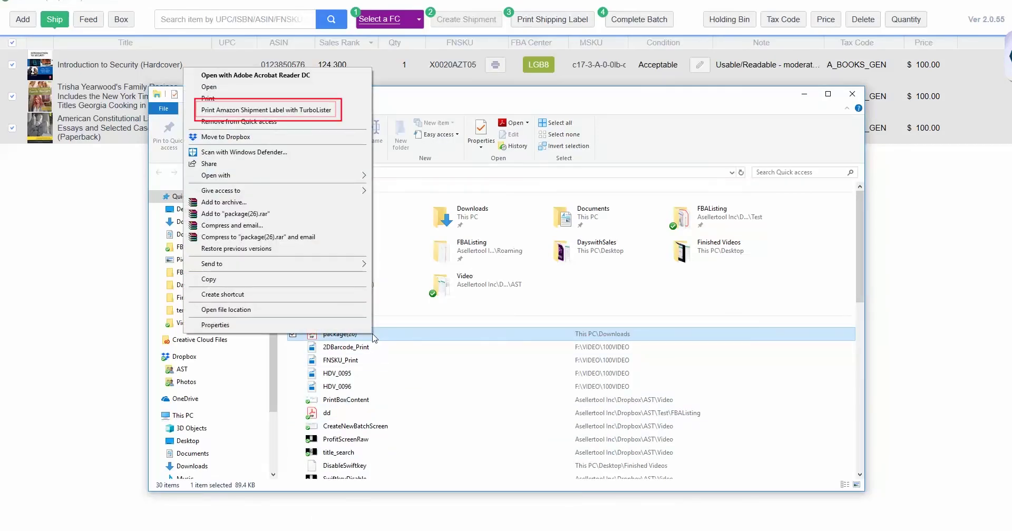
left_click(314, 111)
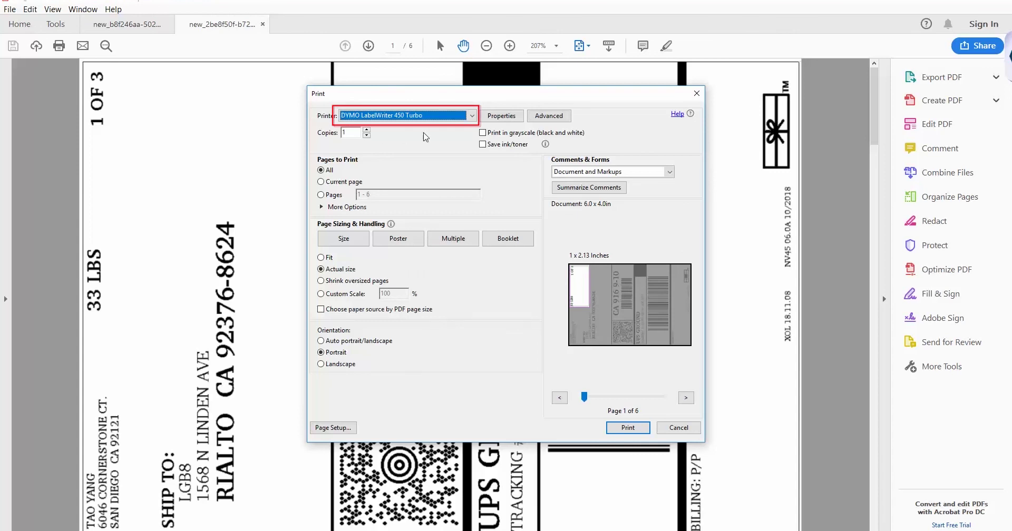
- Choose the UPS Thermal 2844 printer and set its label stock to 3.90" x 6.00"
left_click(471, 116)
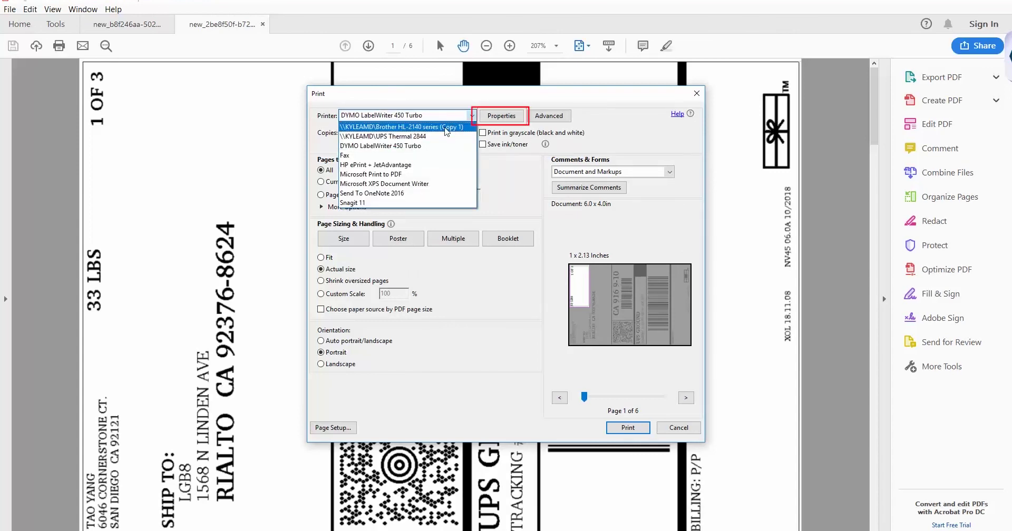
left_click(442, 137)
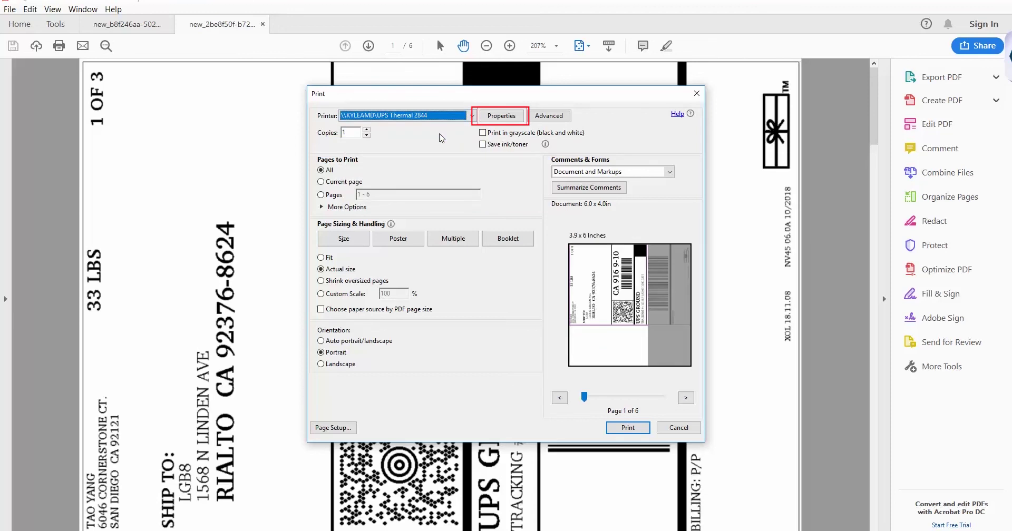
left_click(500, 117)
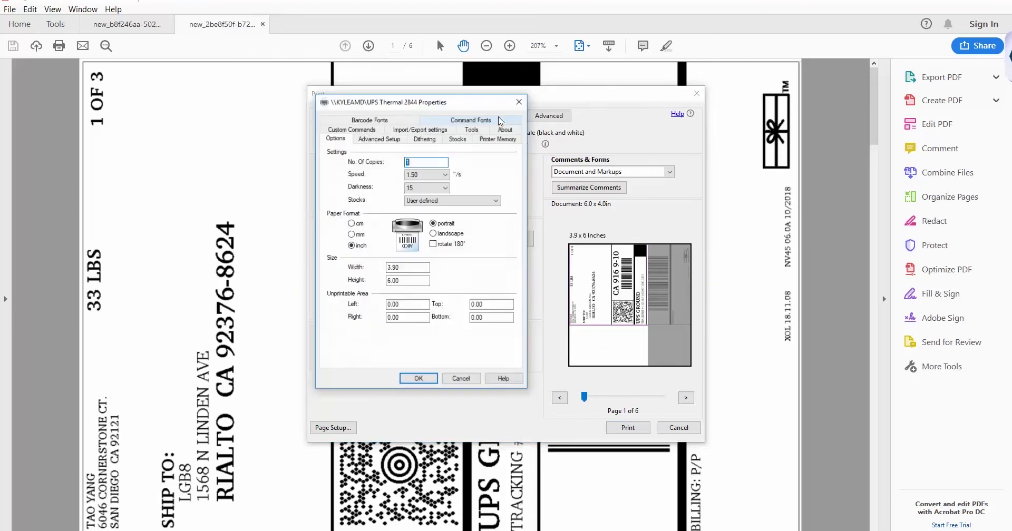
left_click(496, 200)
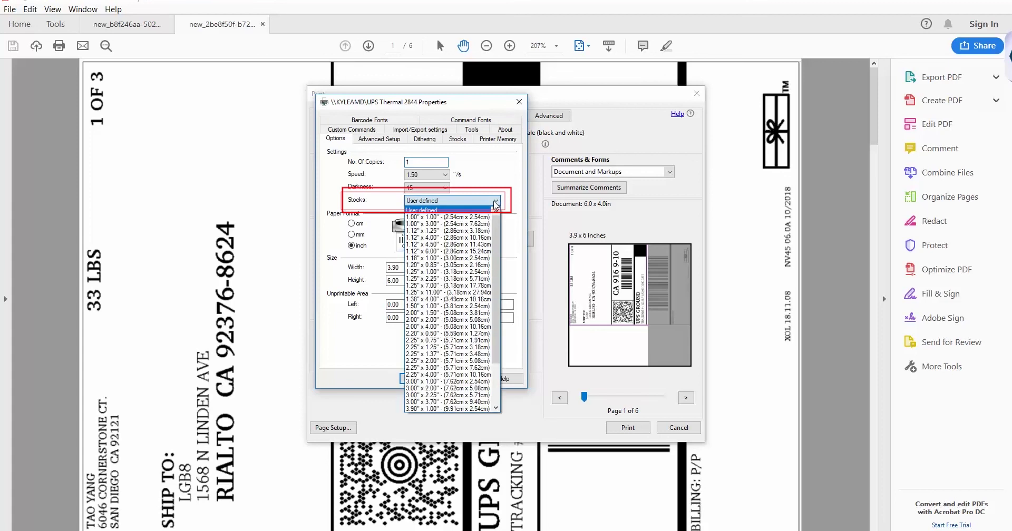
scroll(496, 306, "down", 5)
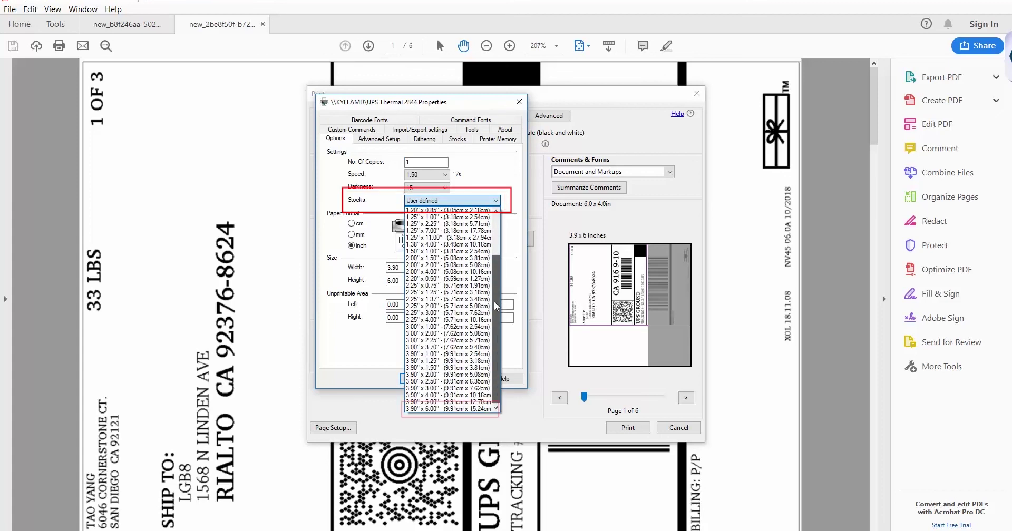
left_click(477, 409)
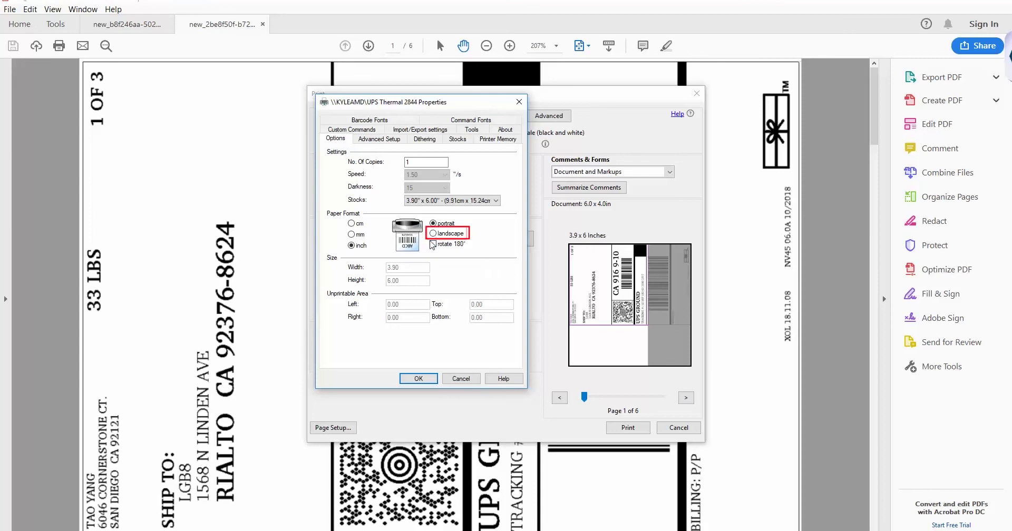
- Switch the printer's paper format to landscape and size the label pages to Fit
left_click(434, 234)
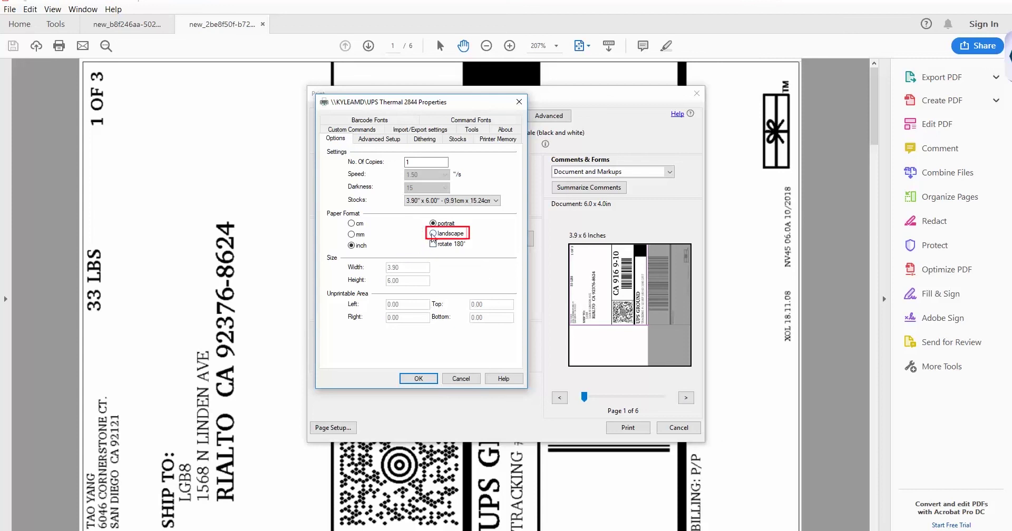
left_click(418, 379)
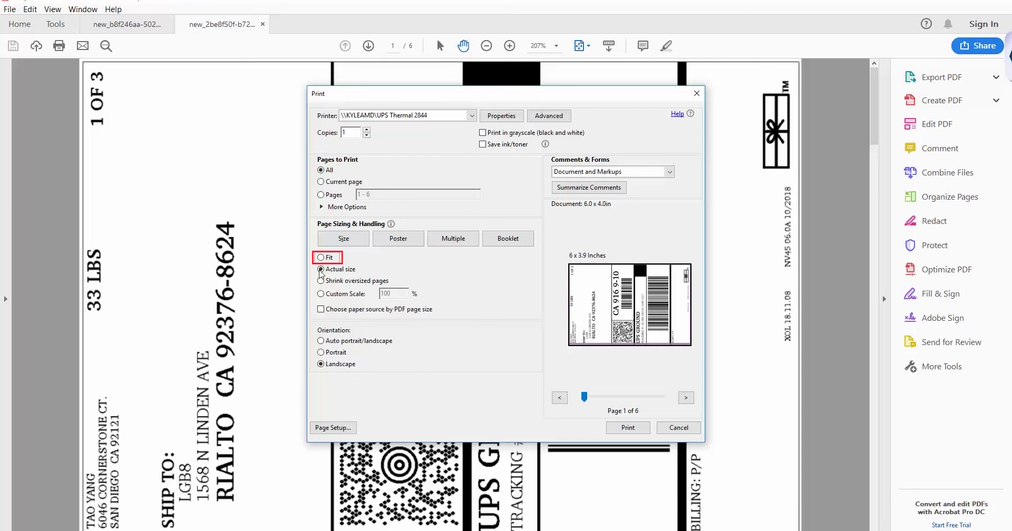
left_click(321, 258)
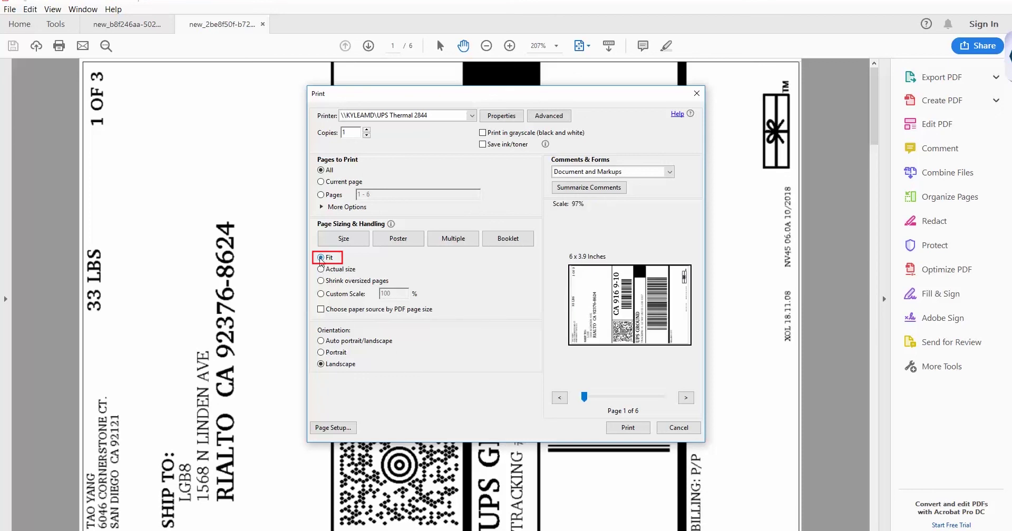